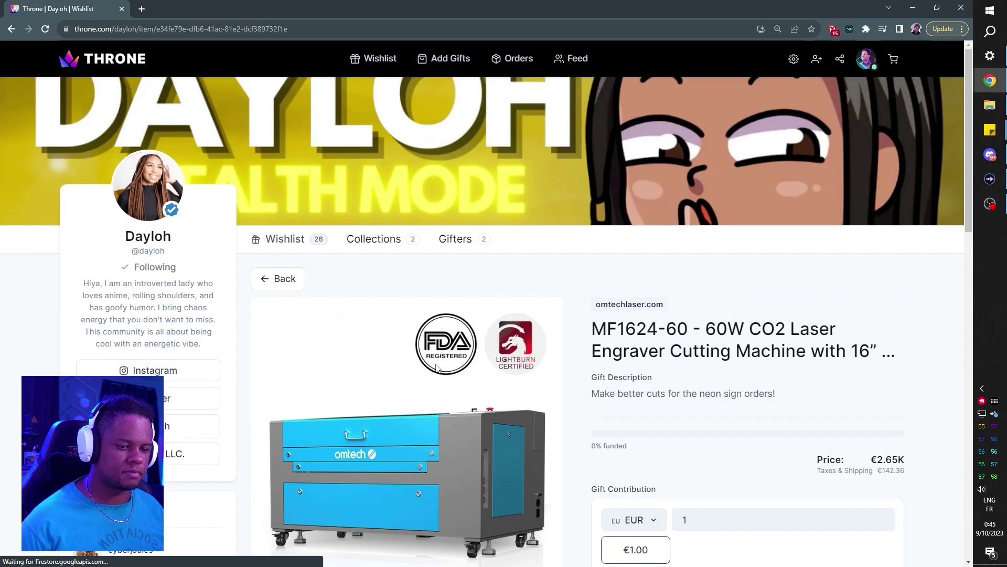
# Step: Put a €15.00 contribution toward the laser engraver gift in the Throne cart and dismiss the purchase confirmation
pyautogui.scroll(-5, 443, 370)
pyautogui.click(710, 383)
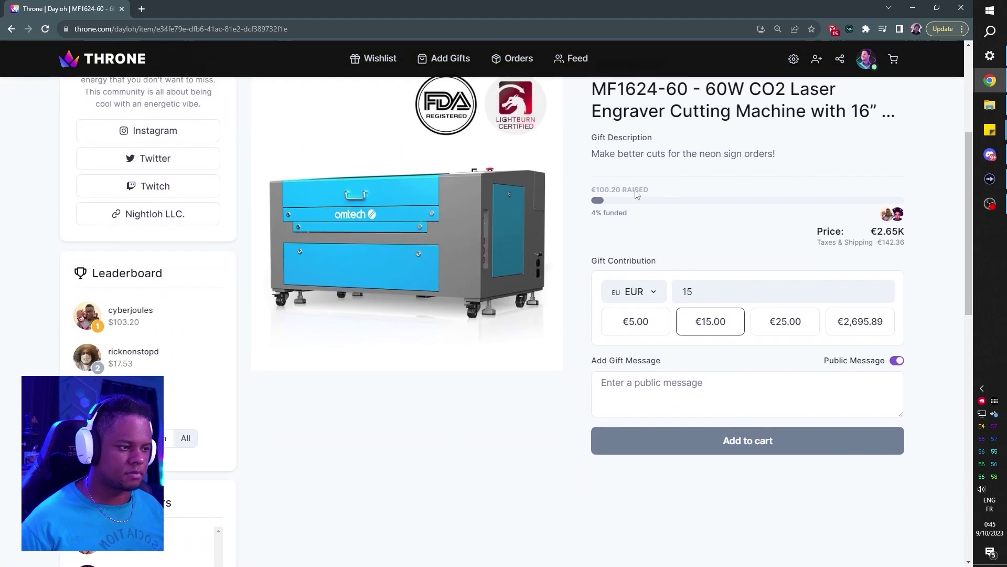
pyautogui.click(748, 419)
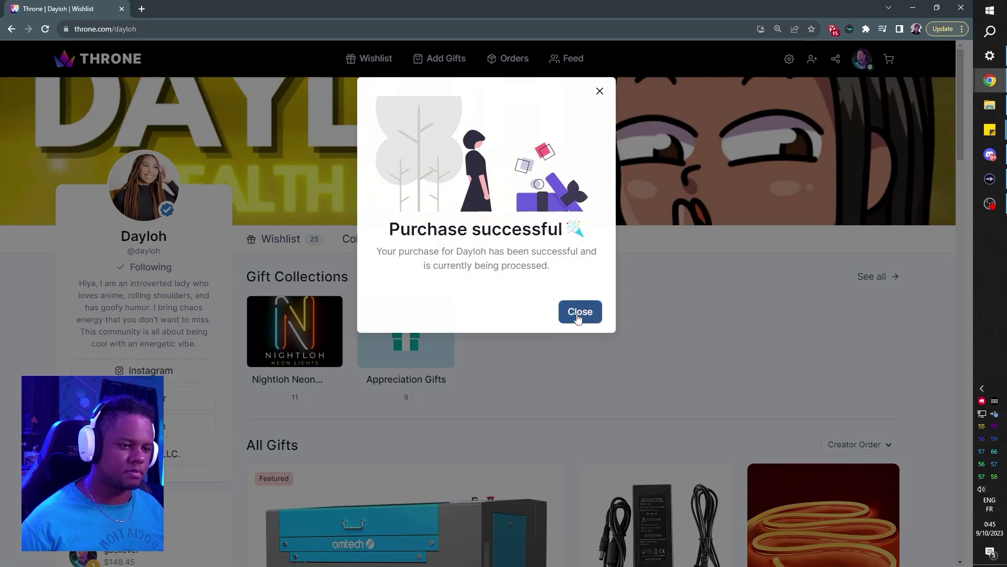
pyautogui.click(579, 313)
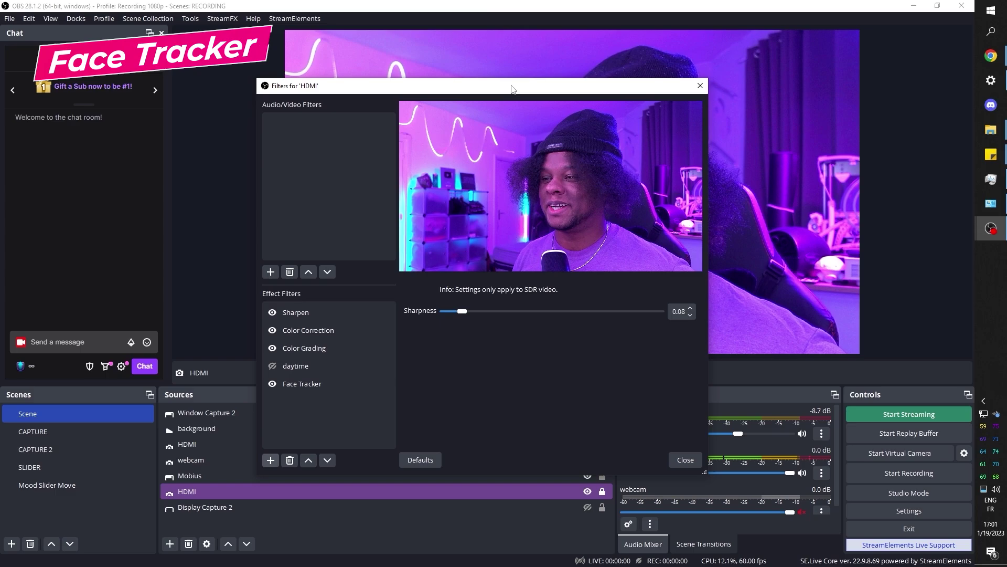
# Step: Drag the Filters for 'HDMI' window to the top-left corner, clear of the preview
pyautogui.moveTo(512, 89); pyautogui.dragTo(260, 49)
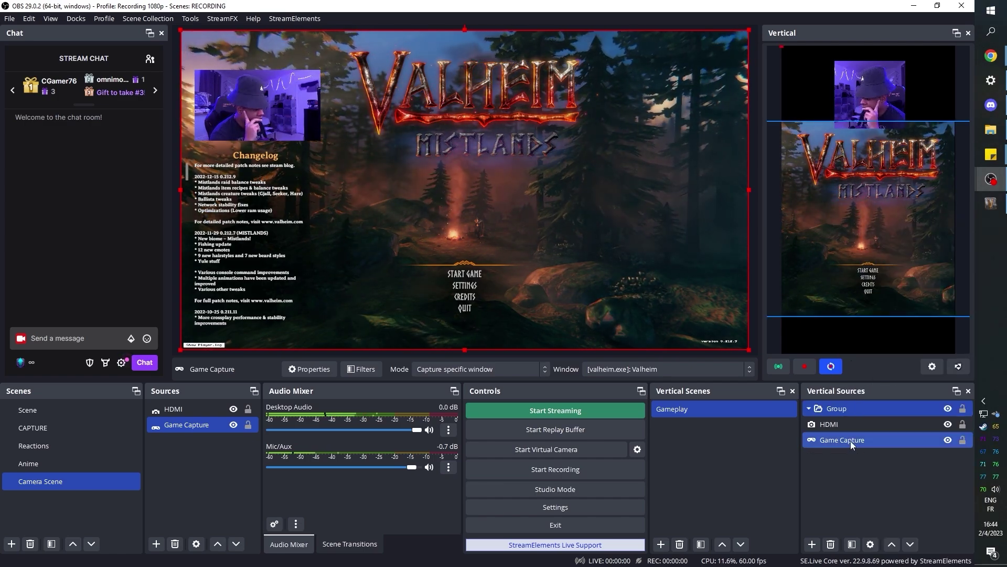
# Step: Add a Game Capture to Vertical Sources, switch to Camera Scene, and turn on Studio Mode
pyautogui.rightClick(851, 455)
pyautogui.moveTo(855, 463)
pyautogui.click(838, 424)
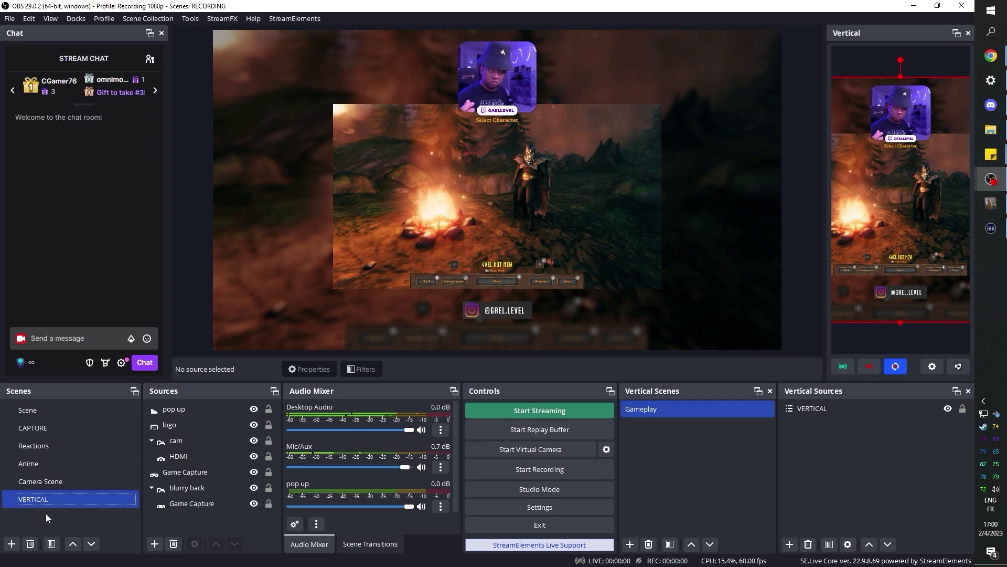
pyautogui.click(116, 485)
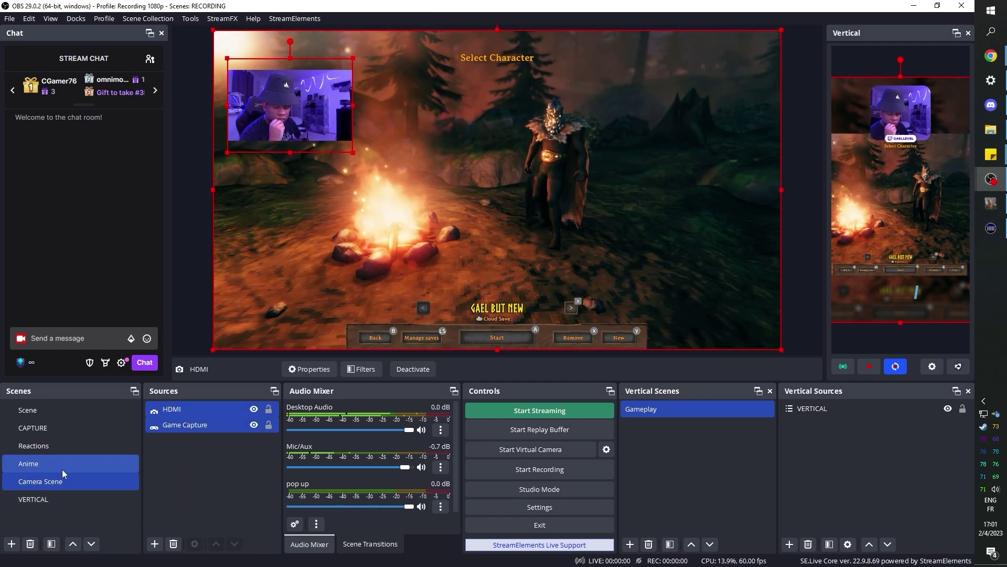
pyautogui.click(521, 494)
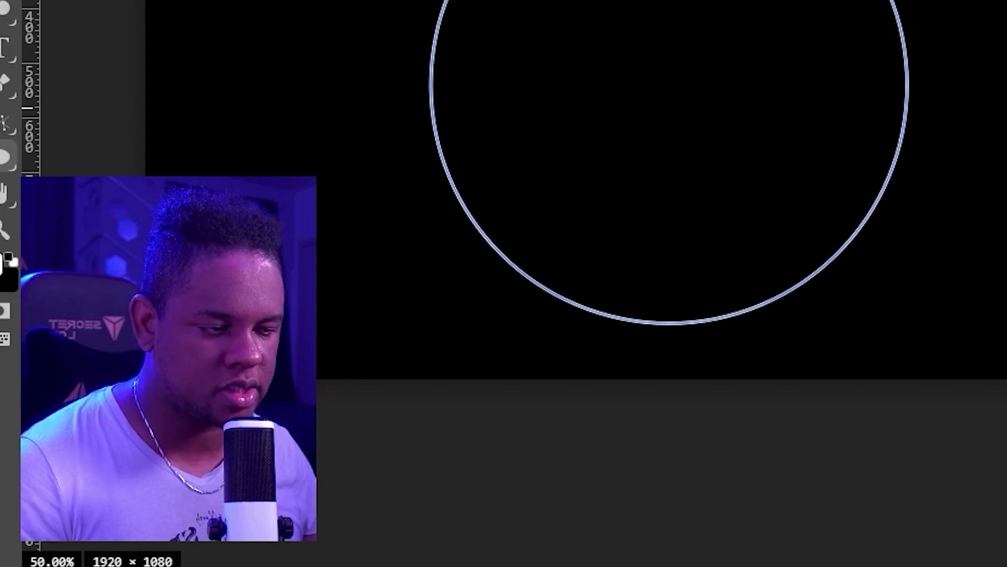
# Step: Duplicate the white ring with Ctrl+Alt+T and scale the copy up evenly from its centre
pyautogui.hotkey('ctrl', 'alt', 't')
pyautogui.moveTo(907, 323); pyautogui.dragTo(934, 349)
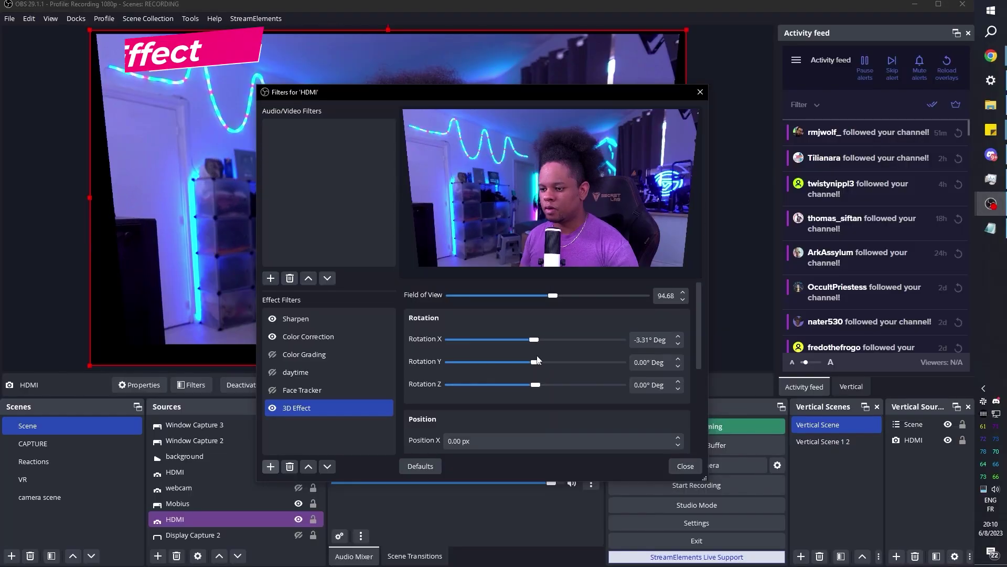
# Step: Rotate the HDMI camera around the Y axis to 33.13° in the 3D Effect filter
pyautogui.moveTo(535, 366); pyautogui.dragTo(546, 386)
pyautogui.scroll(-5, 447, 369)
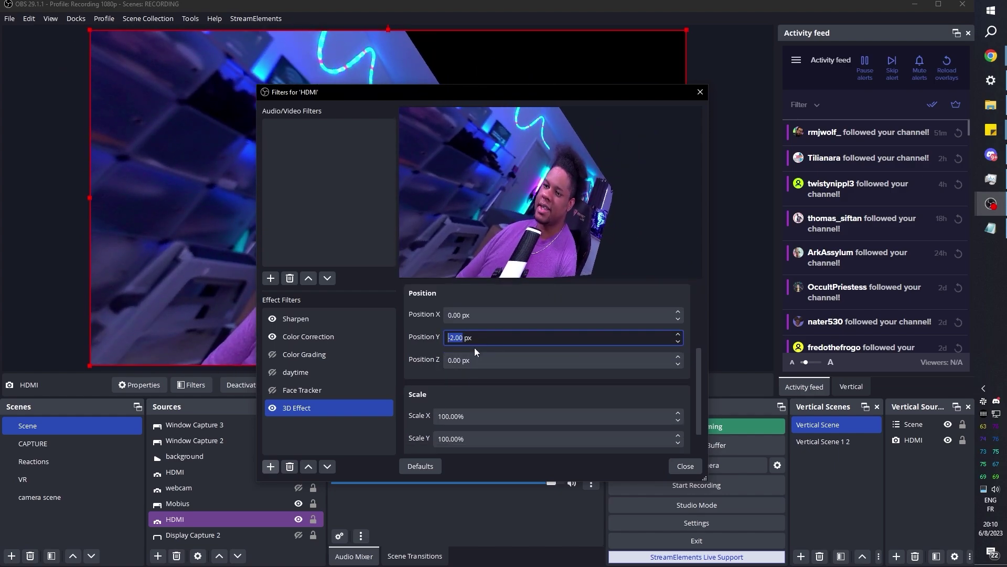
pyautogui.scroll(15, 663, 336)
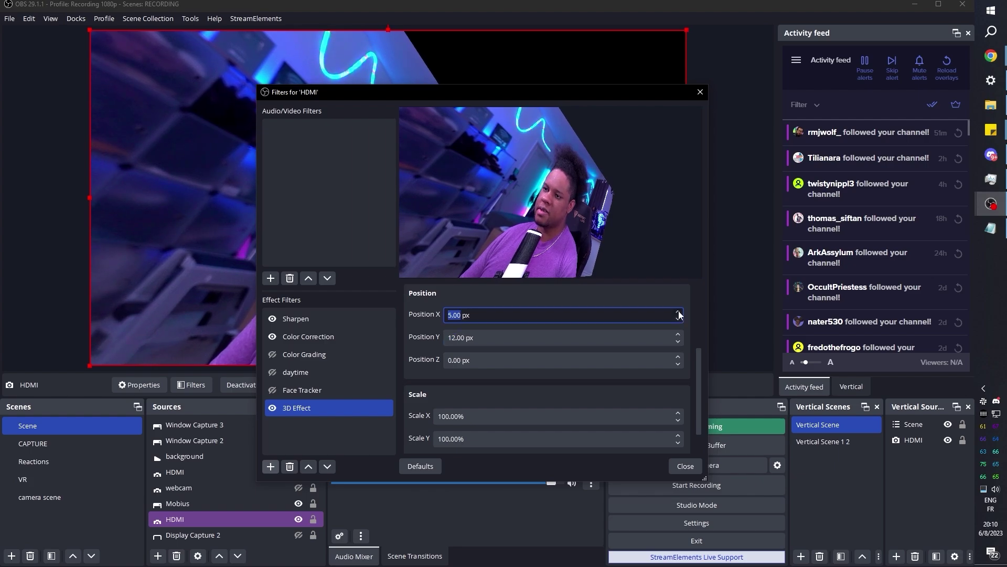
pyautogui.scroll(-2, 414, 358)
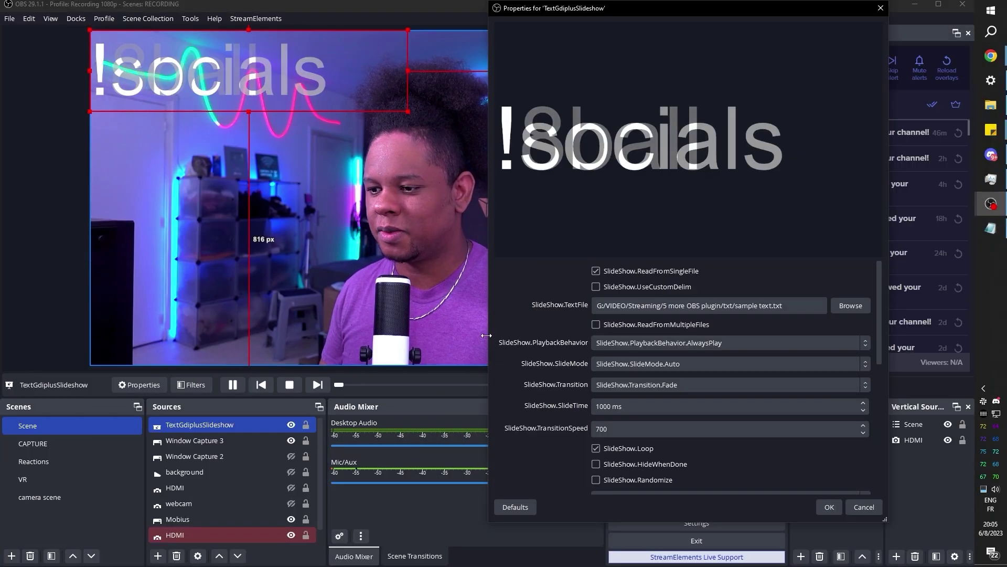
# Step: Set SlideShow.Transition to SlideShow.Transition.Slide in the TextGdiplusSlideshow properties
pyautogui.scroll(-3, 541, 352)
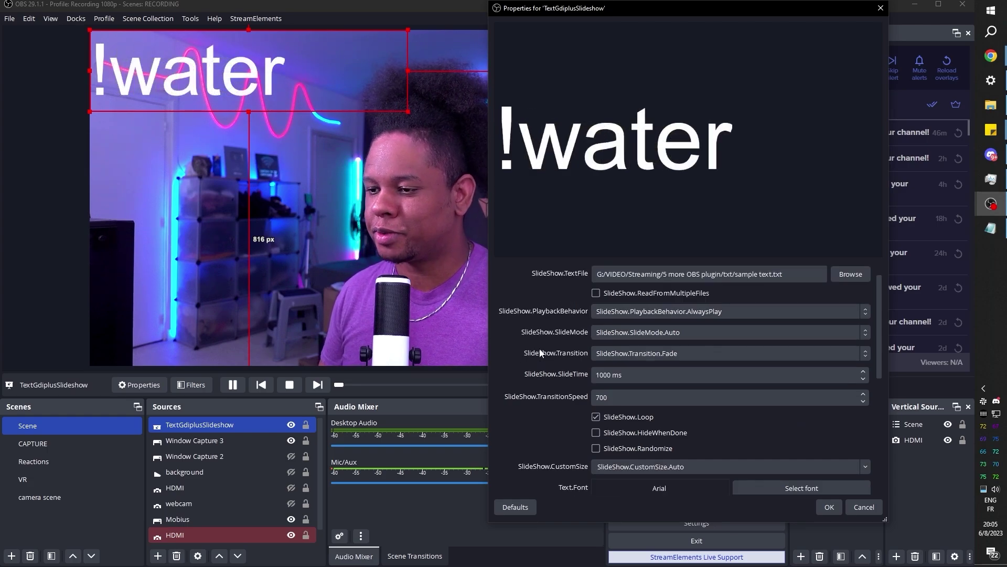
pyautogui.scroll(-1, 539, 348)
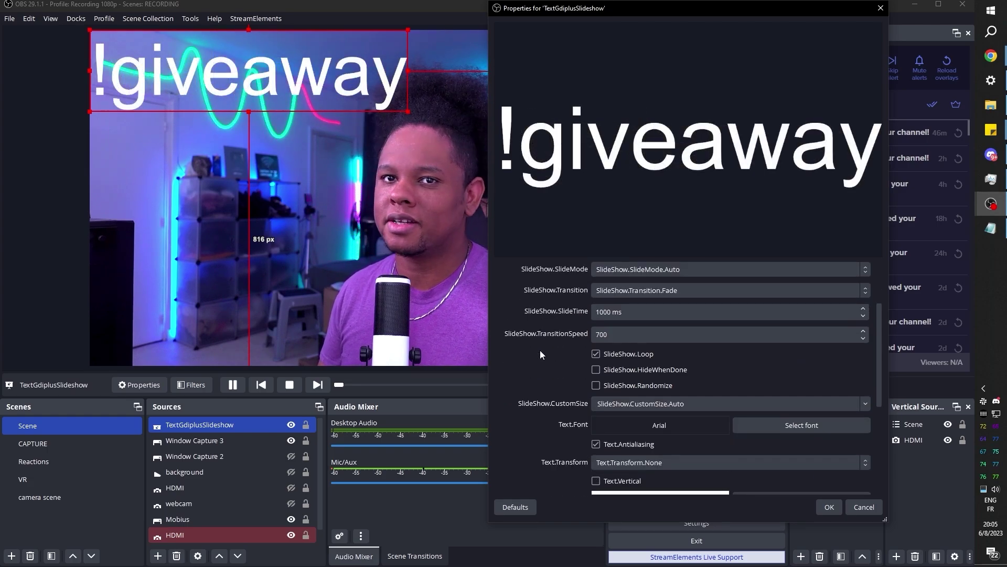
pyautogui.scroll(-1, 540, 351)
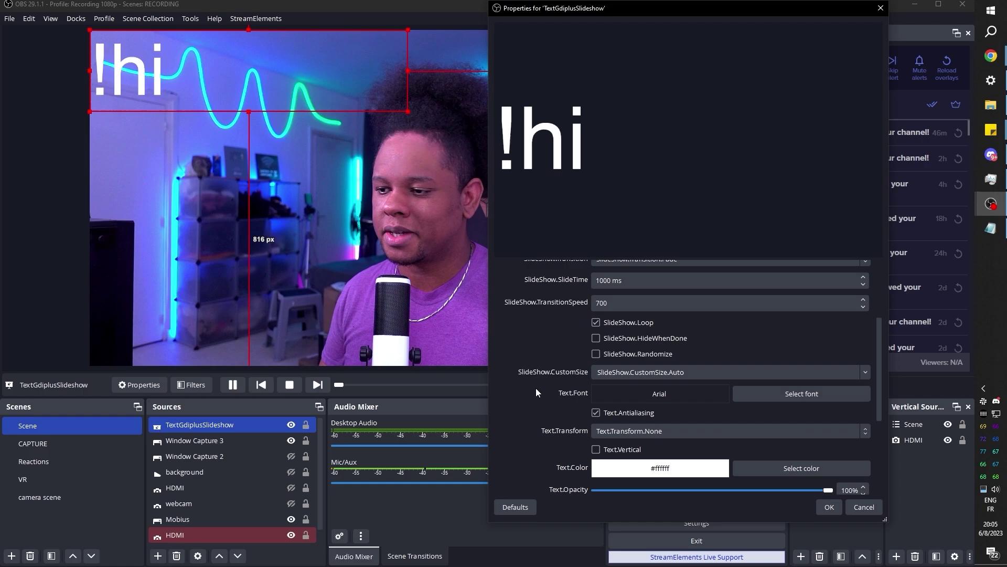
pyautogui.scroll(3, 572, 391)
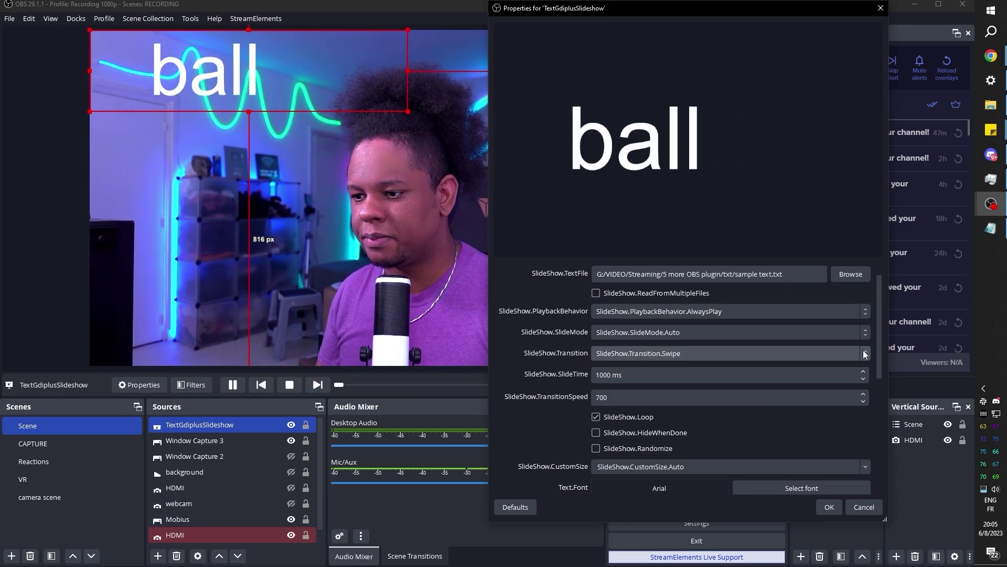
pyautogui.click(729, 399)
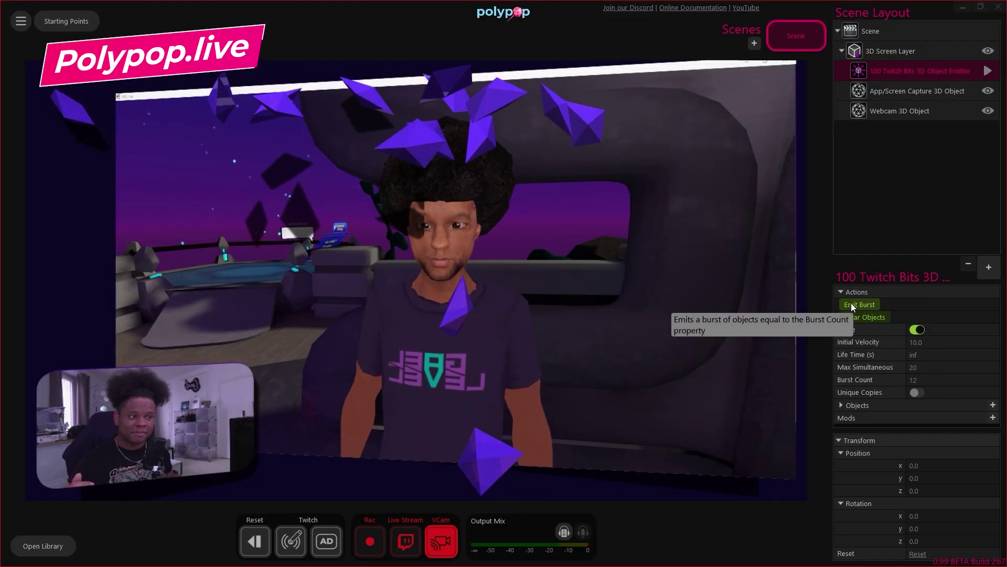
# Step: Create Scene2 in Polypop Live and switch to it
pyautogui.moveTo(901, 352)
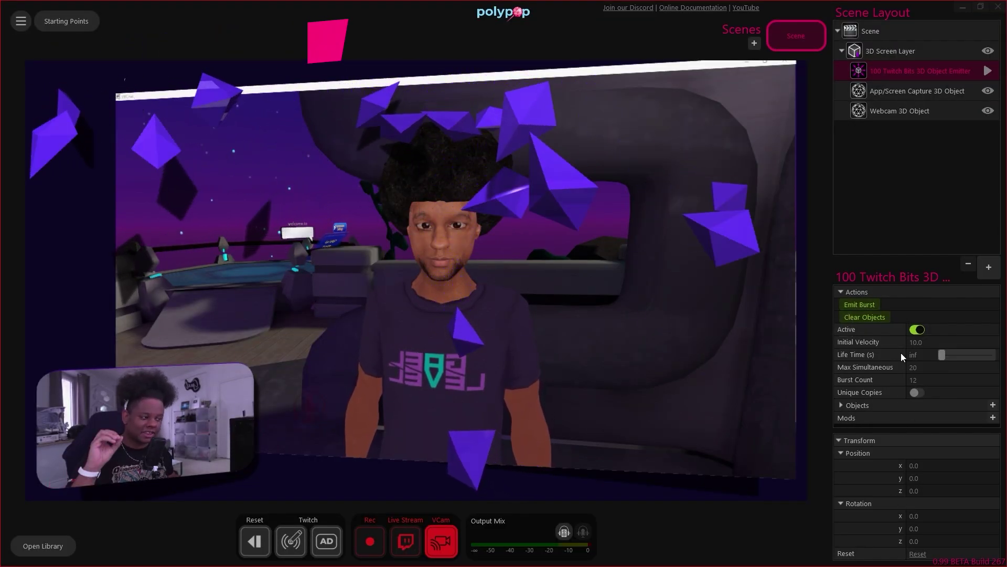
pyautogui.click(785, 40)
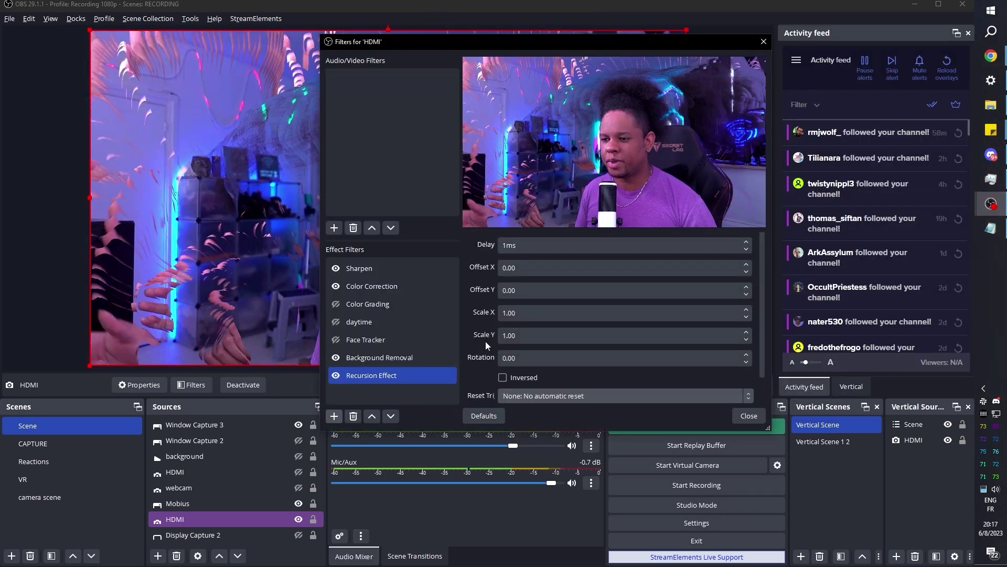
# Step: In the Recursion Effect filter, select the Rotation value, then enter -47 as Offset X
pyautogui.doubleClick(562, 356)
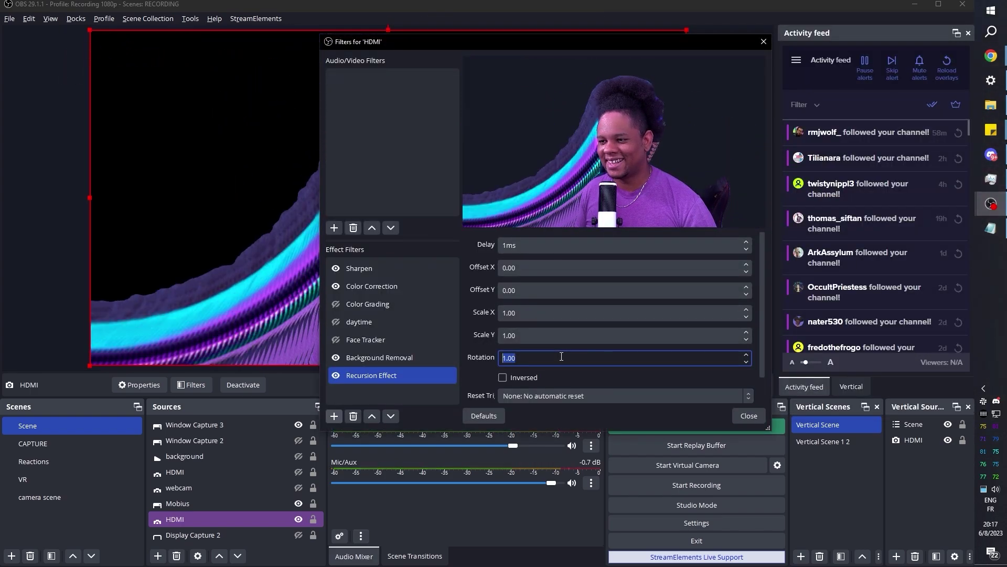
pyautogui.doubleClick(524, 268)
pyautogui.write('-47')
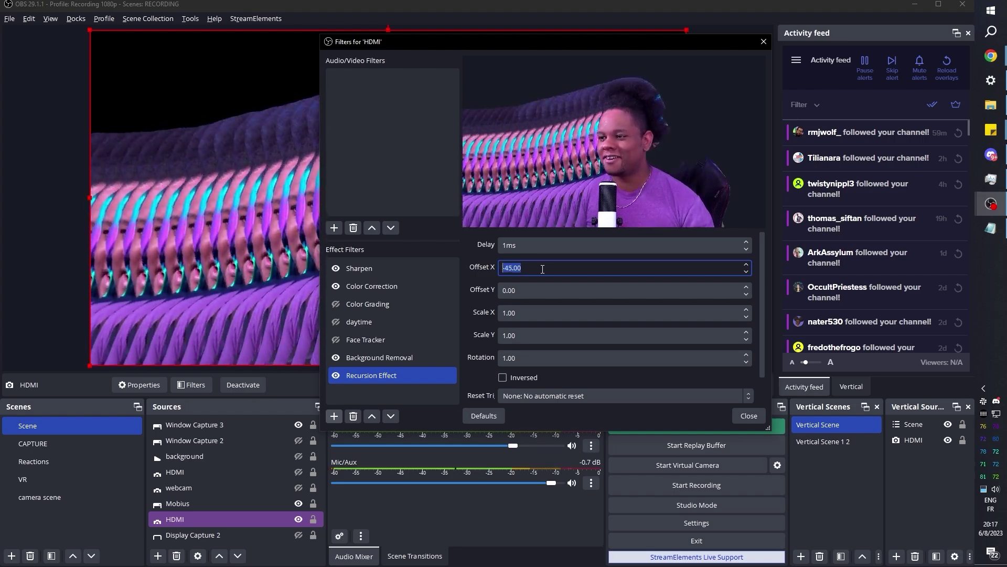
pyautogui.scroll(1, 526, 360)
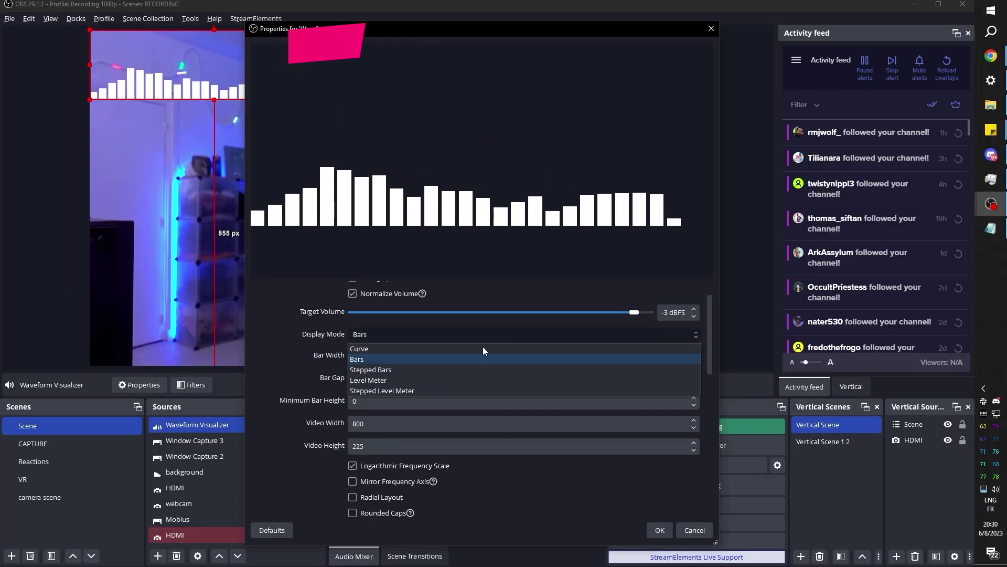
# Step: Choose Stepped Bars as the Waveform Visualizer's display mode
pyautogui.click(474, 370)
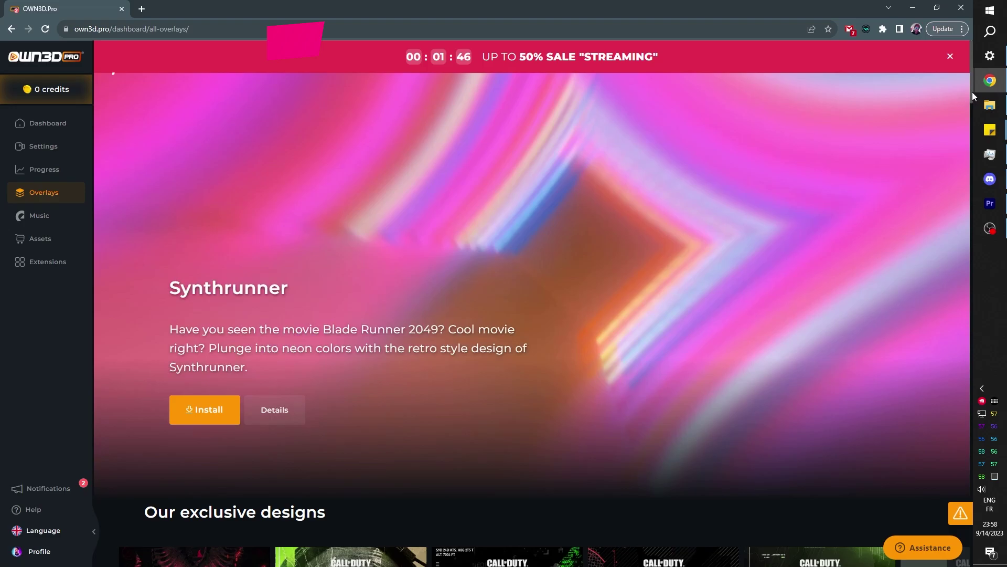
# Step: Scroll the Overlays catalogue down to Arcarde & Retro and open the PixelWorld card
pyautogui.scroll(-6, 960, 135)
pyautogui.scroll(-3, 962, 142)
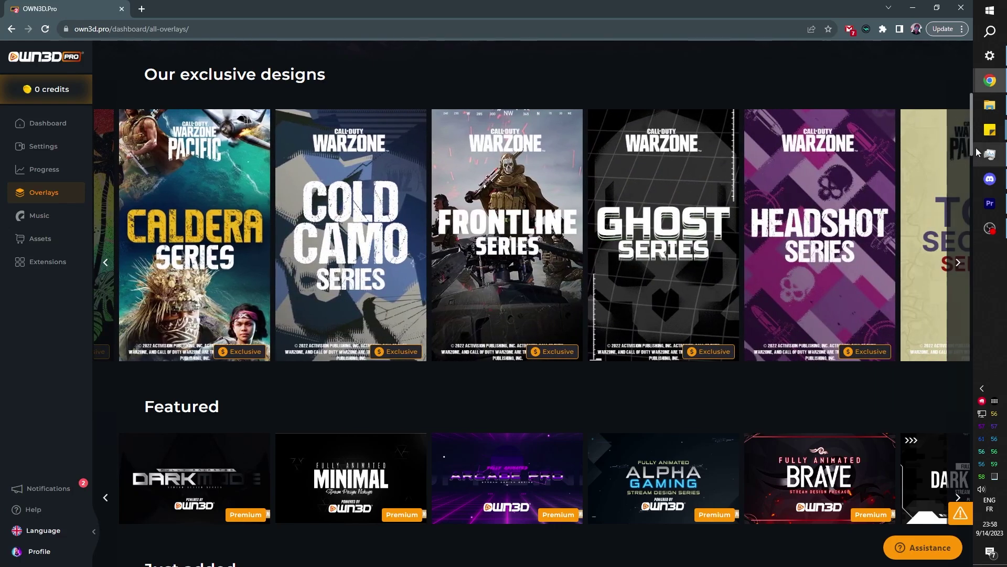
pyautogui.moveTo(971, 150); pyautogui.dragTo(959, 392)
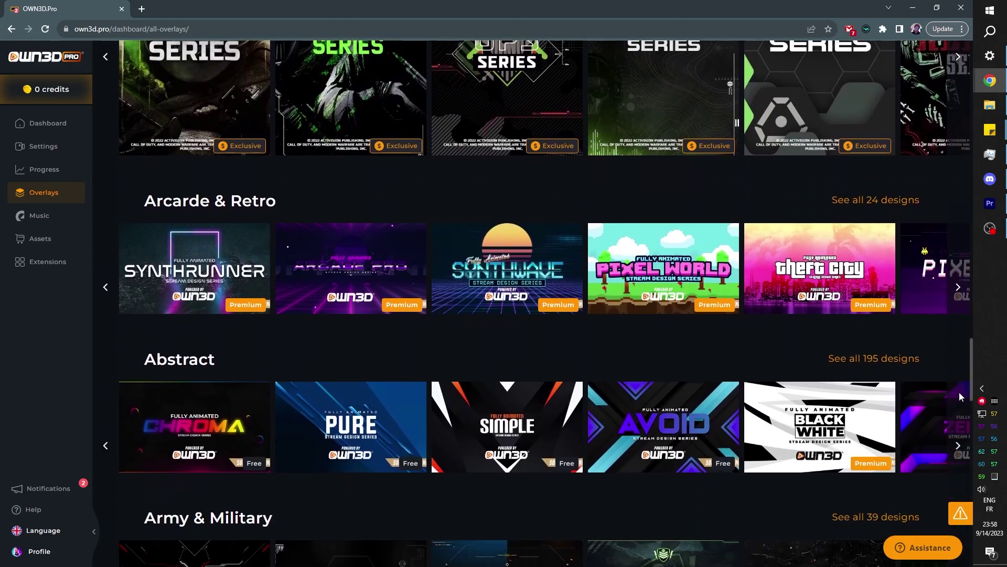
pyautogui.click(678, 264)
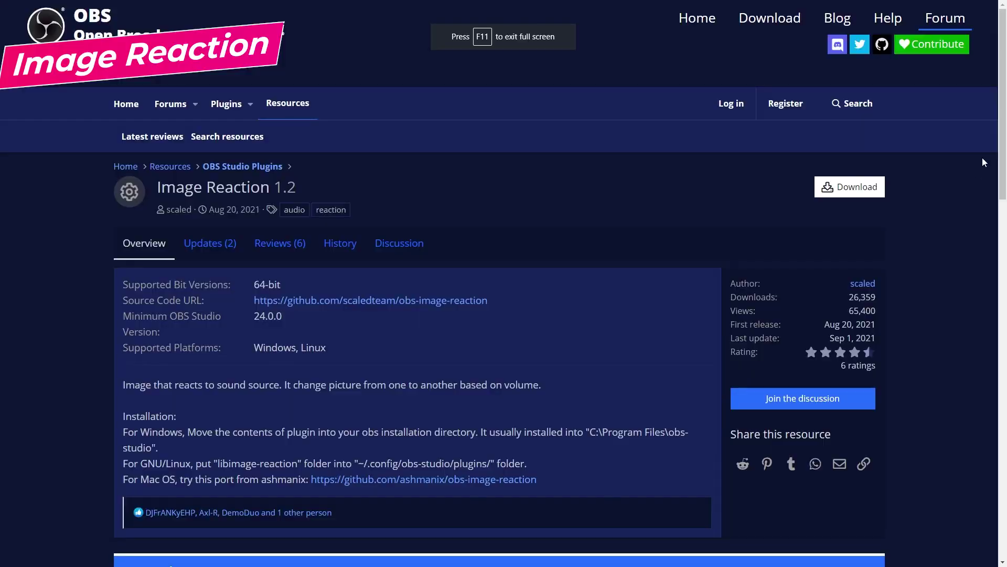
# Step: Scroll down the scaledteam/obs-image-reaction GitHub repo to its README installation instructions
pyautogui.moveTo(1003, 140); pyautogui.dragTo(1003, 161)
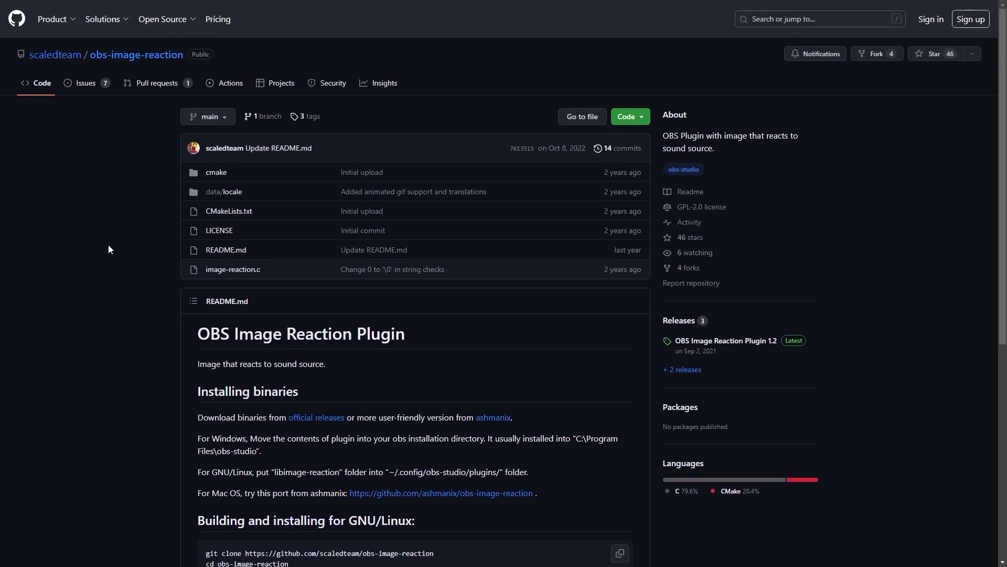
pyautogui.scroll(-5, 108, 245)
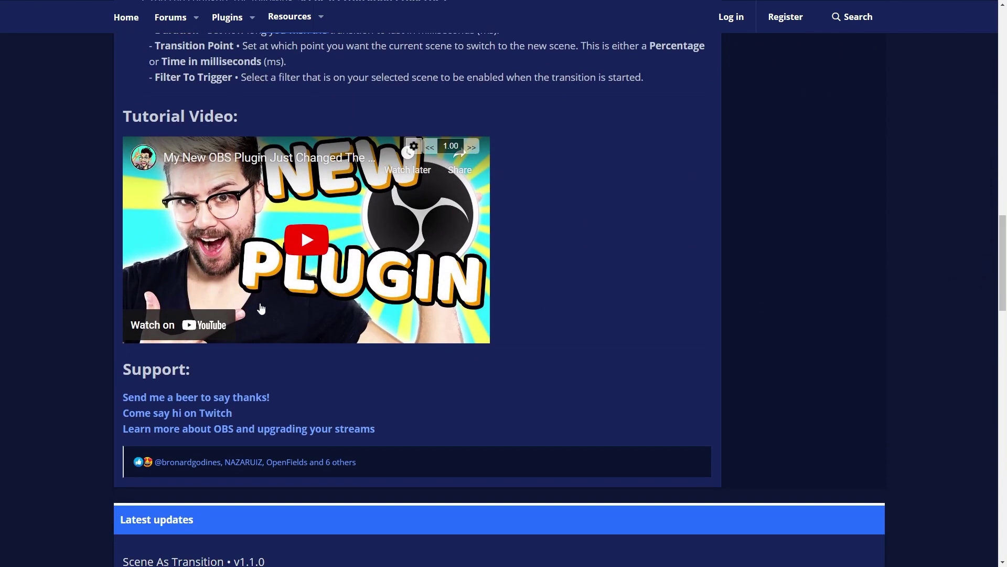
# Step: Play the embedded YouTube tutorial on the Scene As Transition page
pyautogui.click(308, 239)
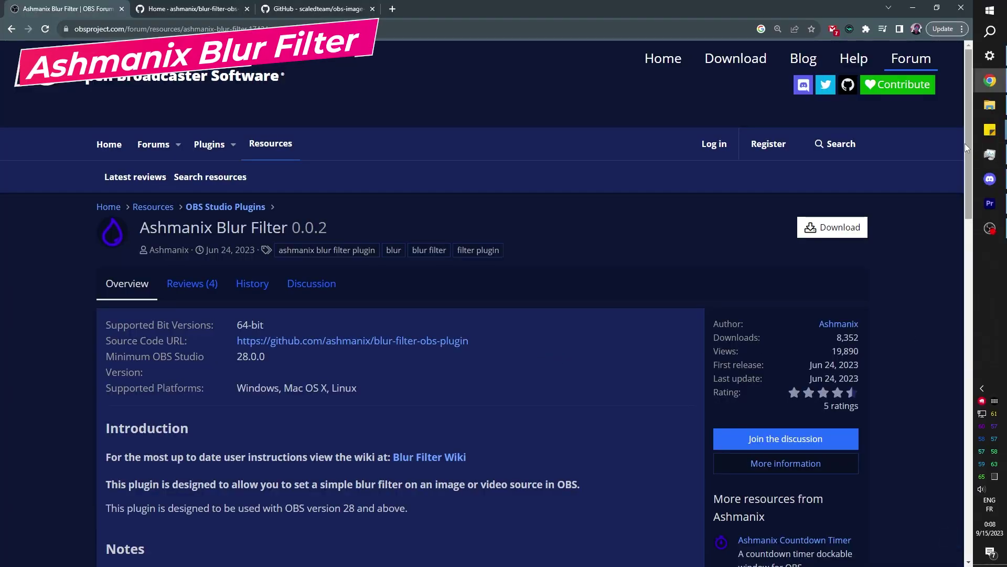
# Step: Scroll to the Ashmanix Blur Filter settings screenshot and enlarge it in the lightbox
pyautogui.moveTo(967, 129); pyautogui.dragTo(948, 244)
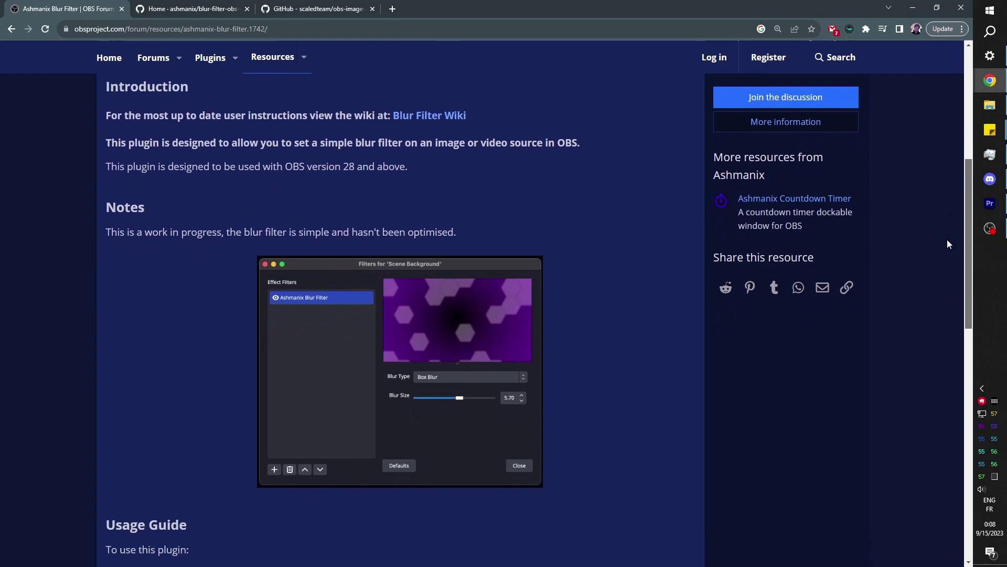
pyautogui.click(366, 400)
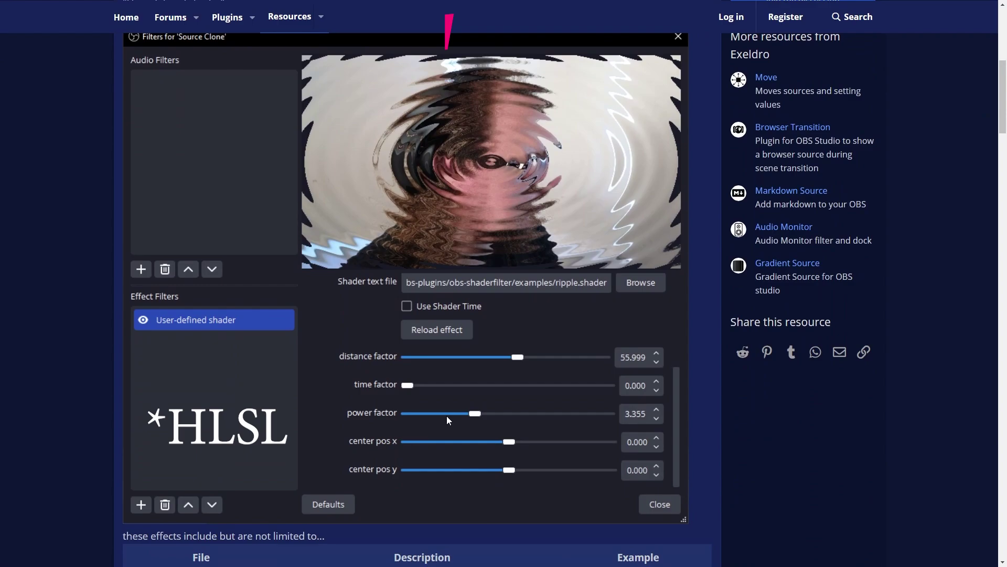
# Step: Scroll through the obs-shaderfilter example effects table down to Latest reviews
pyautogui.scroll(-8, 938, 216)
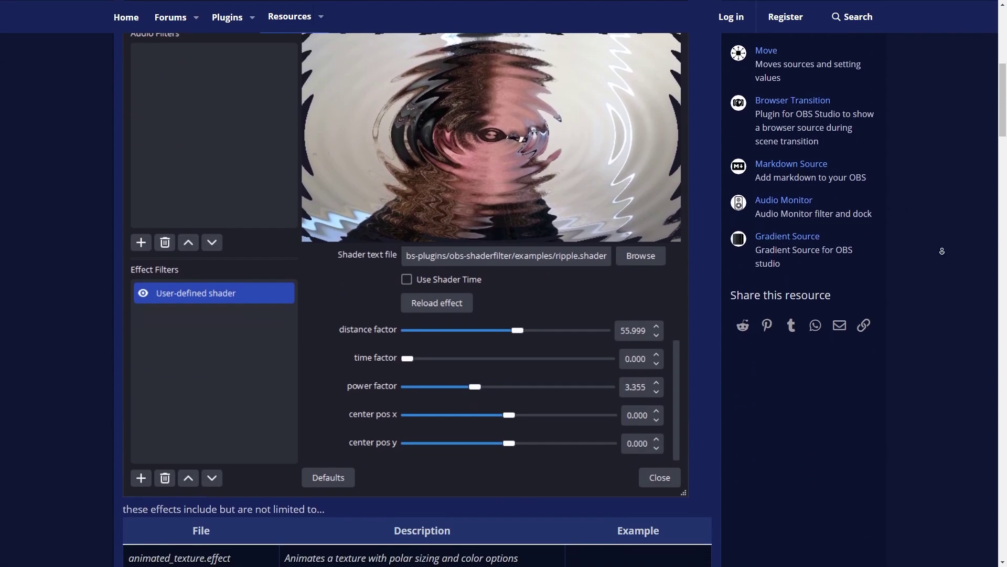
pyautogui.scroll(-1, 947, 251)
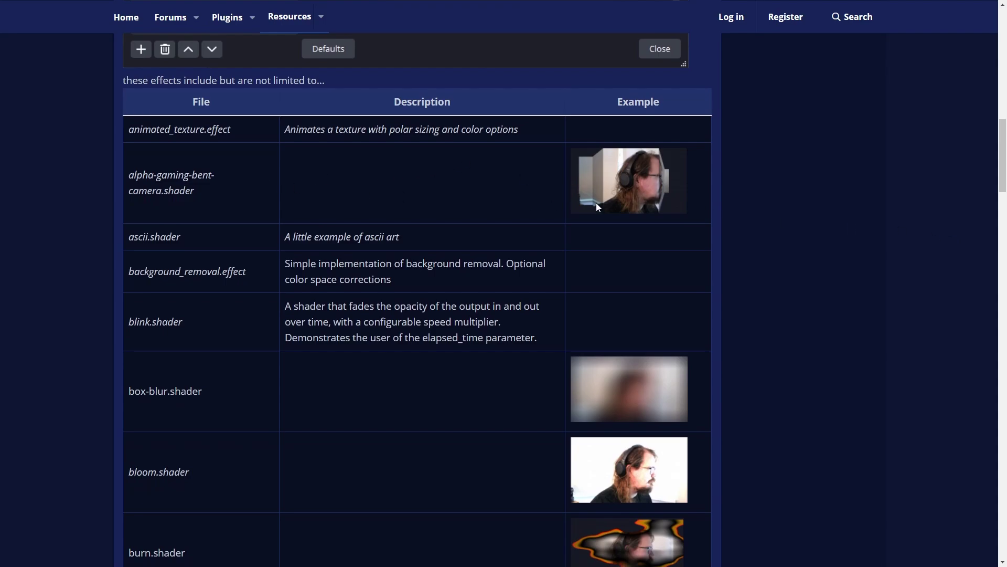
pyautogui.scroll(-4, 786, 221)
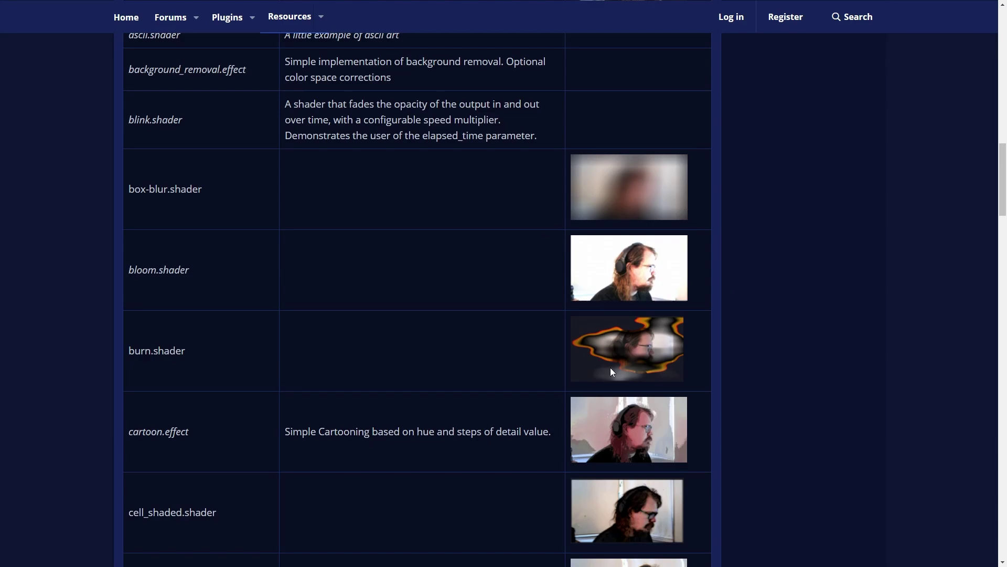
pyautogui.scroll(-4, 835, 278)
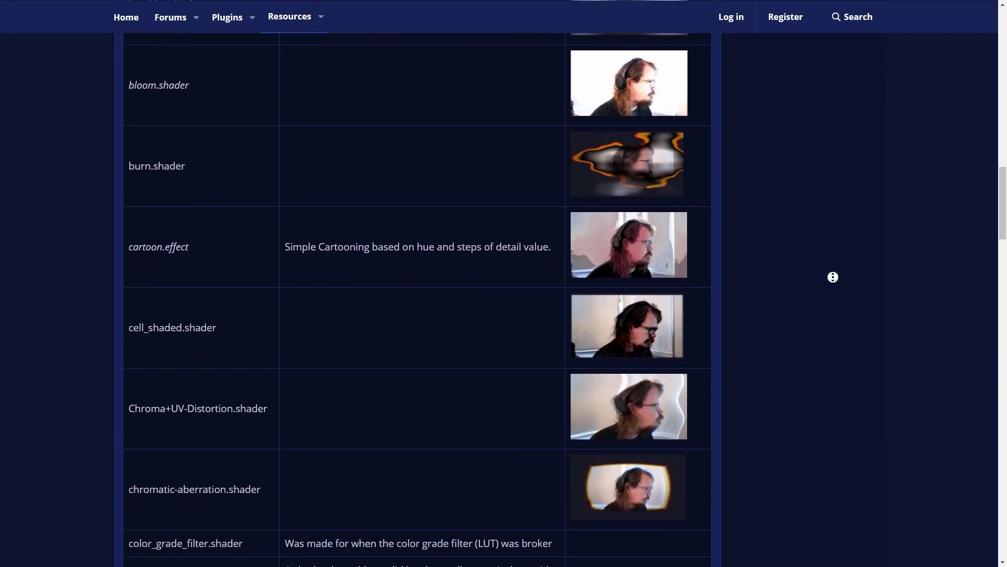
pyautogui.scroll(-5, 835, 278)
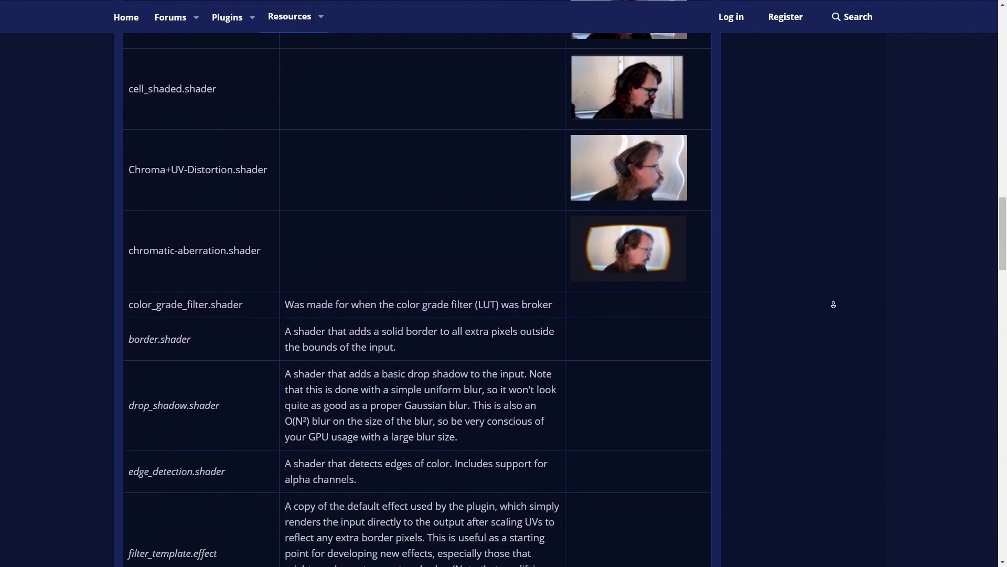
pyautogui.scroll(-14, 854, 295)
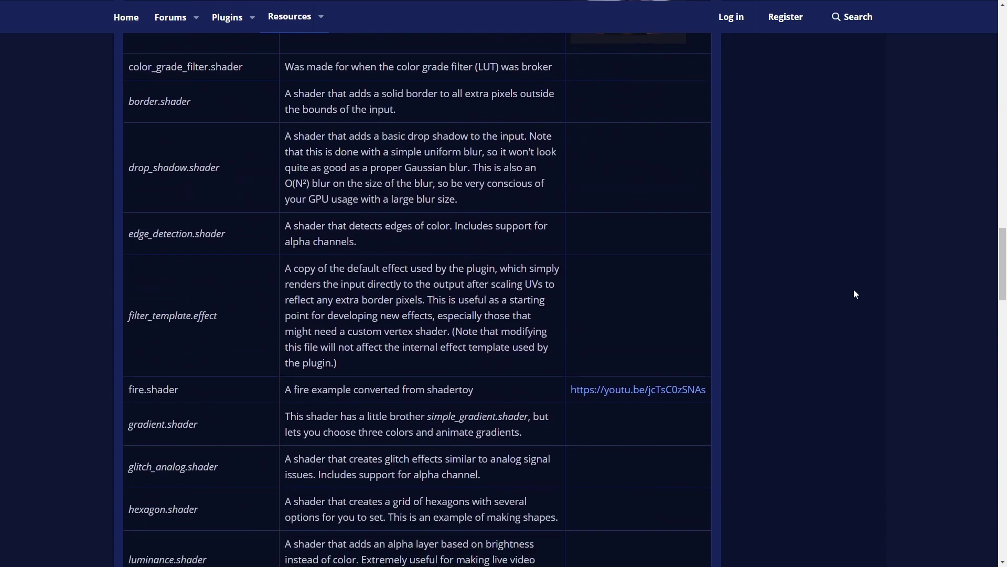
pyautogui.scroll(-15, 807, 246)
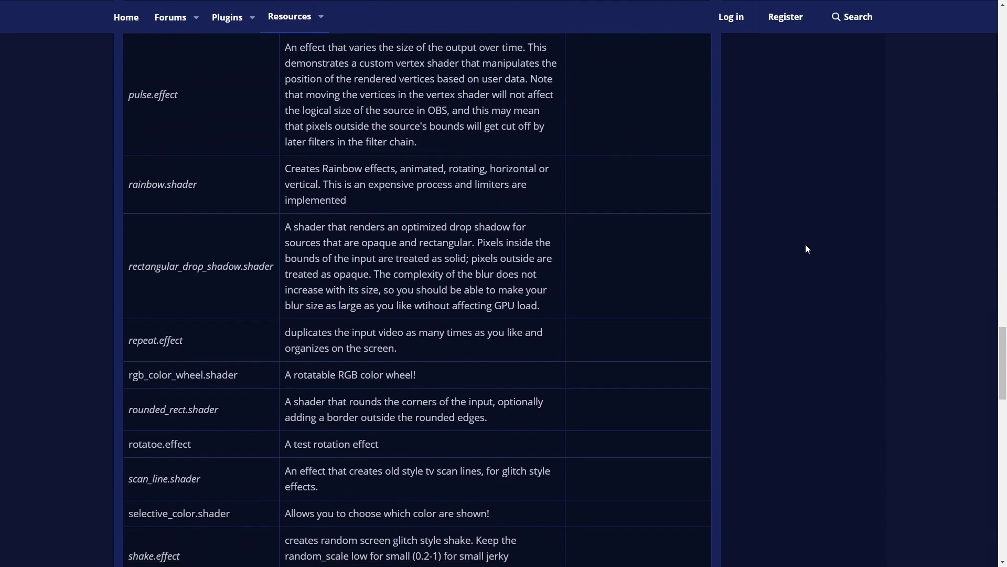
pyautogui.scroll(2, 805, 244)
pyautogui.scroll(1, 778, 193)
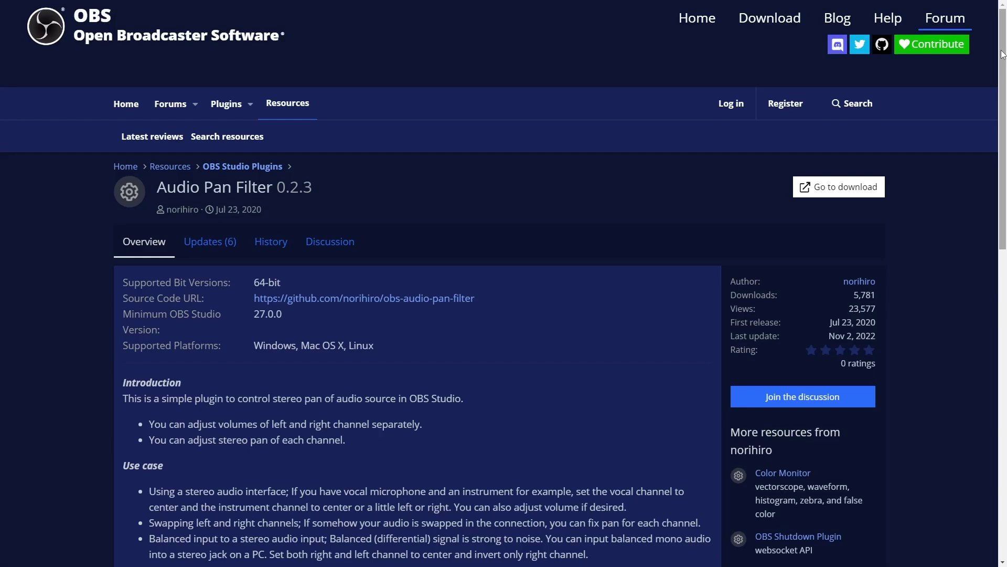
# Step: Scroll down and enlarge the Audio Pan Filter stereo pan settings screenshot
pyautogui.moveTo(1003, 54); pyautogui.dragTo(933, 247)
pyautogui.click(152, 354)
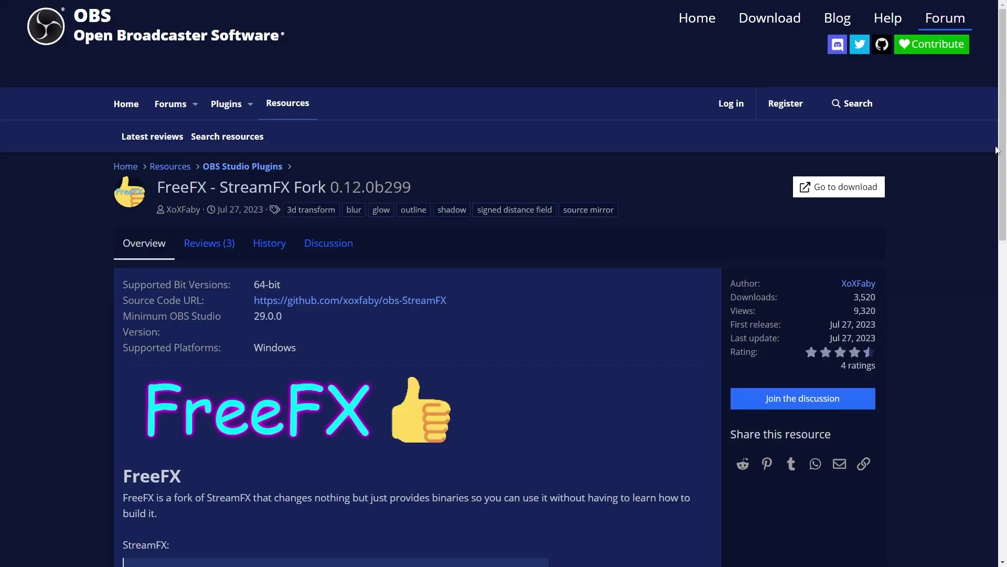
# Step: Follow the FreeFX Source Code link to github.com/xoxfaby/obs-StreamFX
pyautogui.scroll(-3, 349, 342)
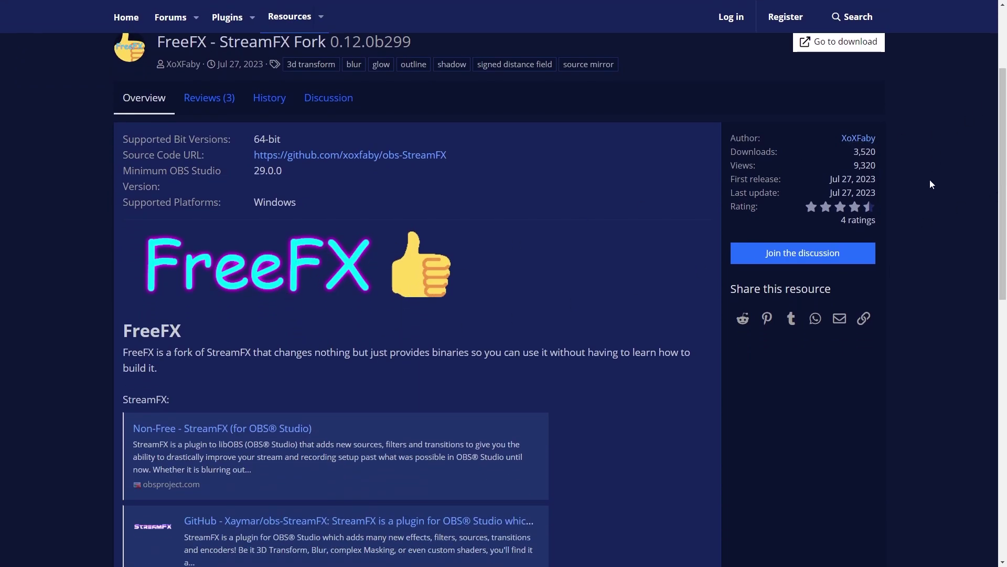
pyautogui.scroll(-7, 918, 220)
pyautogui.scroll(3, 707, 226)
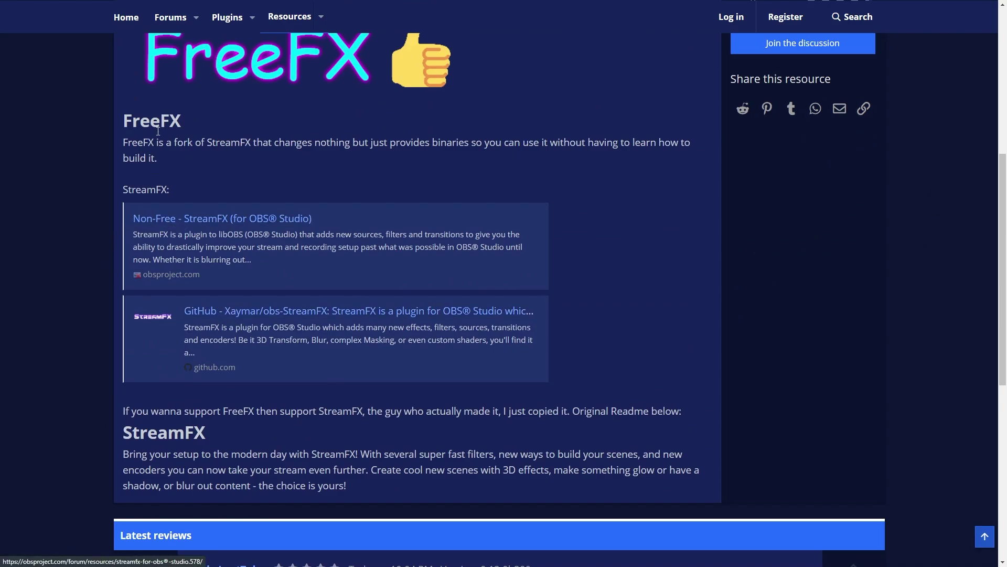
pyautogui.scroll(4, 158, 130)
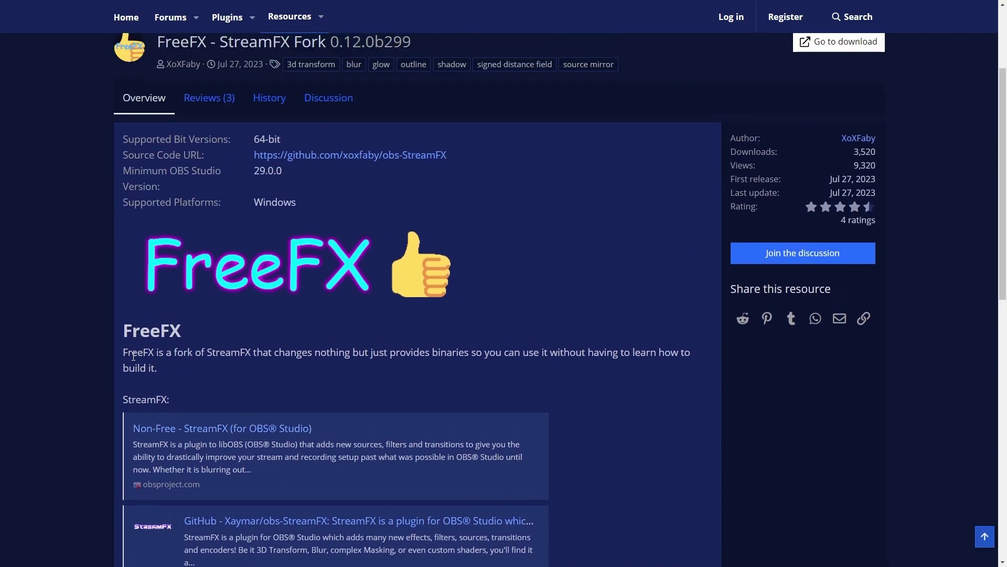
pyautogui.click(300, 160)
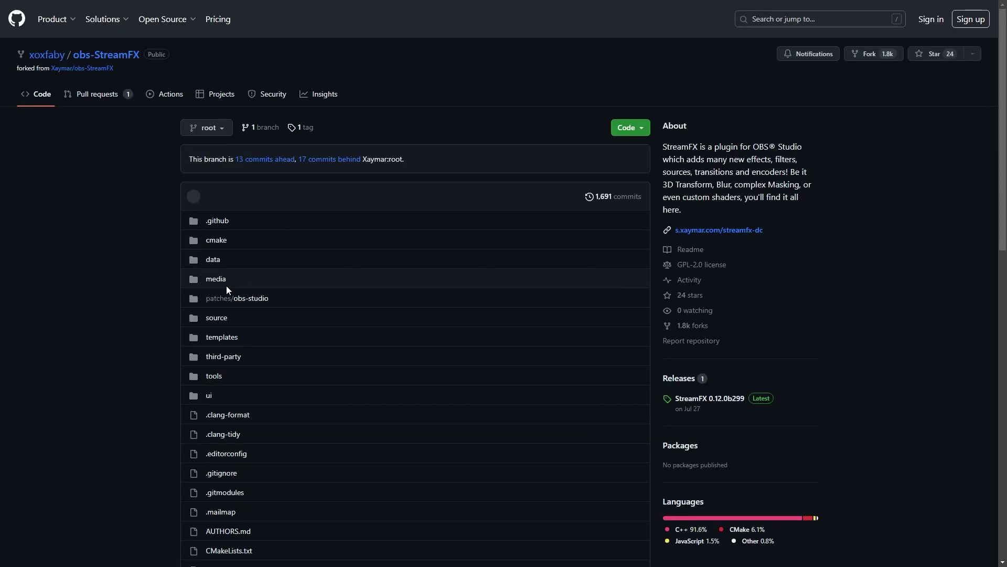
pyautogui.scroll(-4, 225, 286)
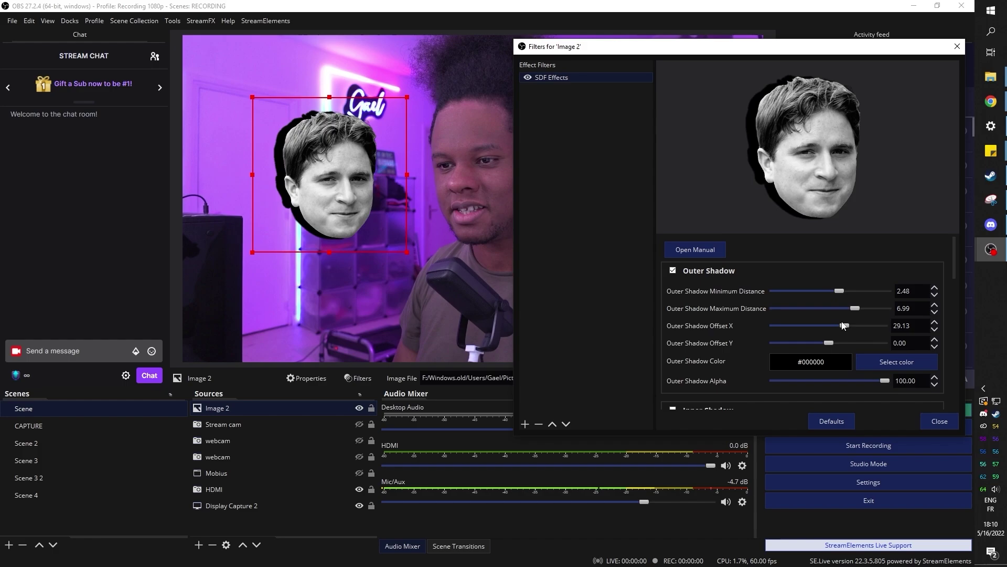
# Step: Scroll through the StreamFX filter settings in the Filters dialog
pyautogui.scroll(-5, 833, 388)
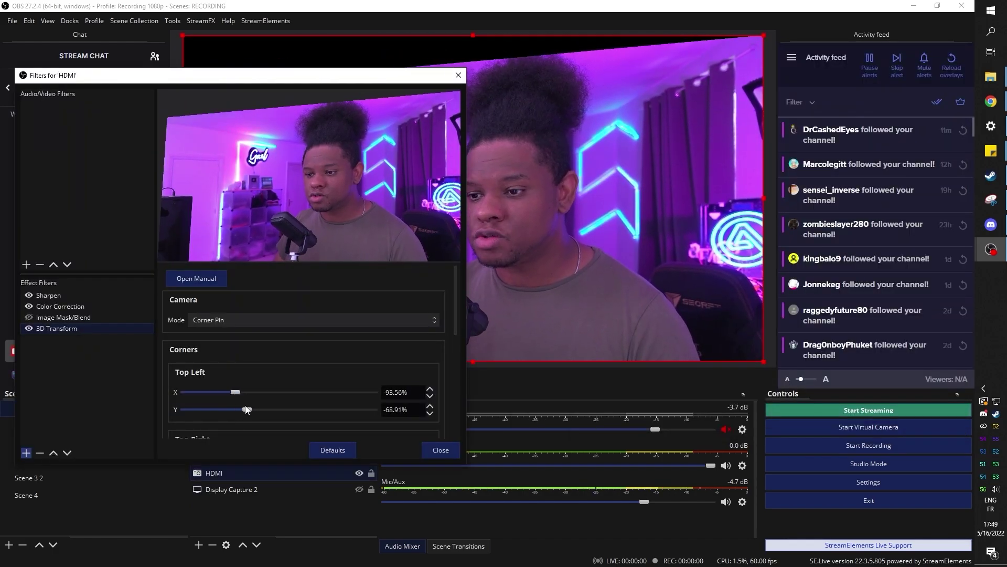
pyautogui.scroll(-3, 275, 373)
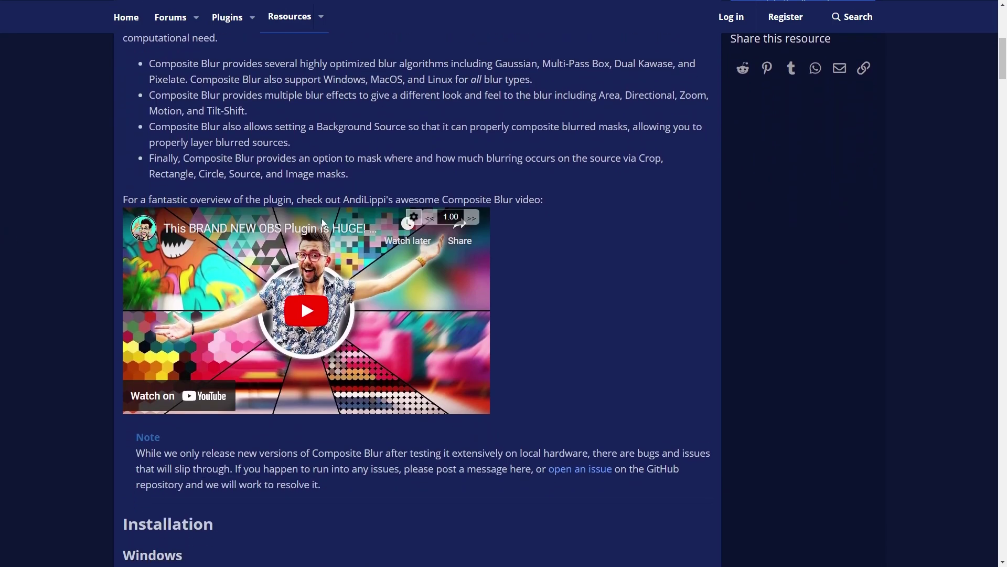
# Step: Play the Composite Blur video and scrub forward to the Composite Background chapter, about 6:50
pyautogui.click(322, 223)
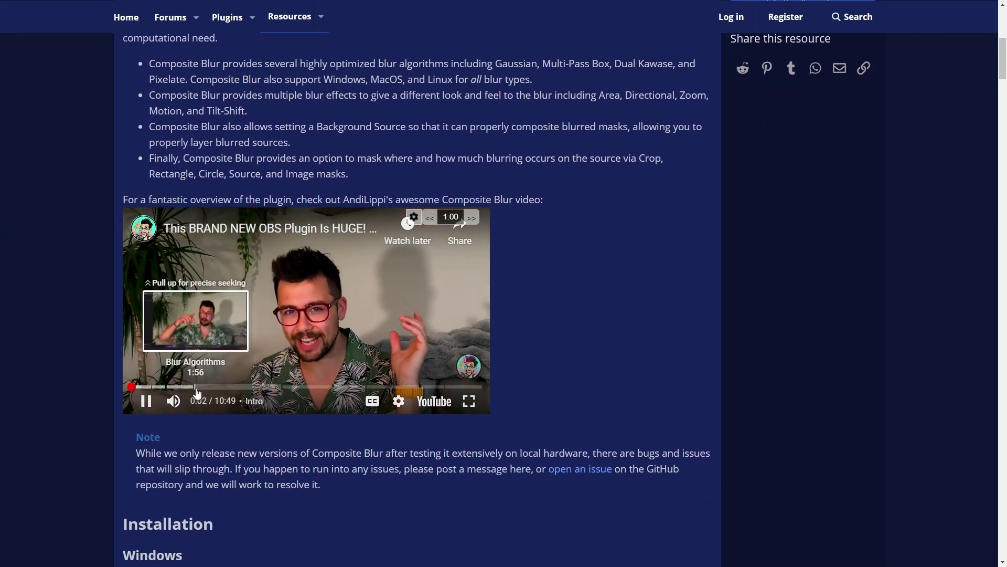
pyautogui.moveTo(197, 392); pyautogui.dragTo(222, 391)
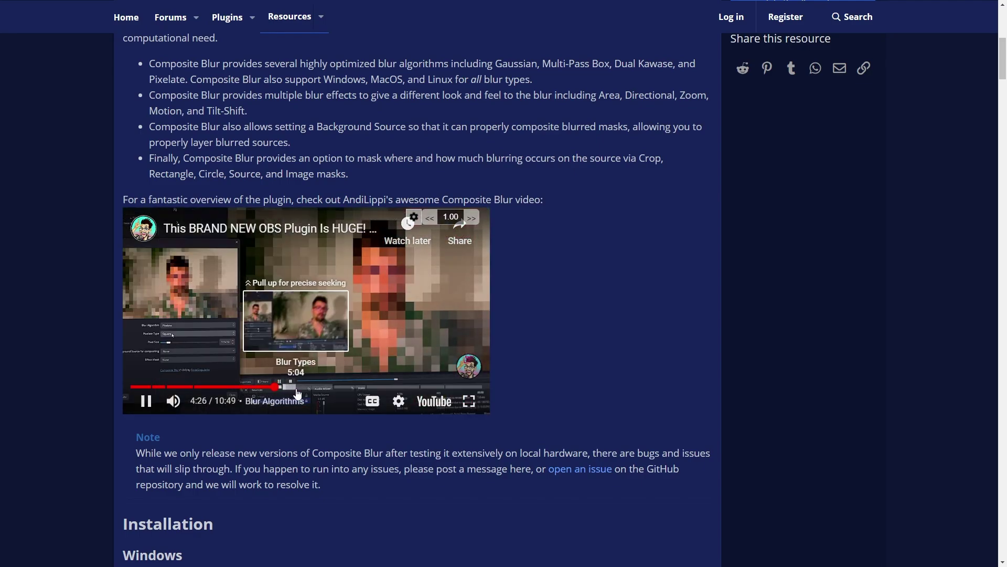
pyautogui.moveTo(316, 394); pyautogui.dragTo(317, 392)
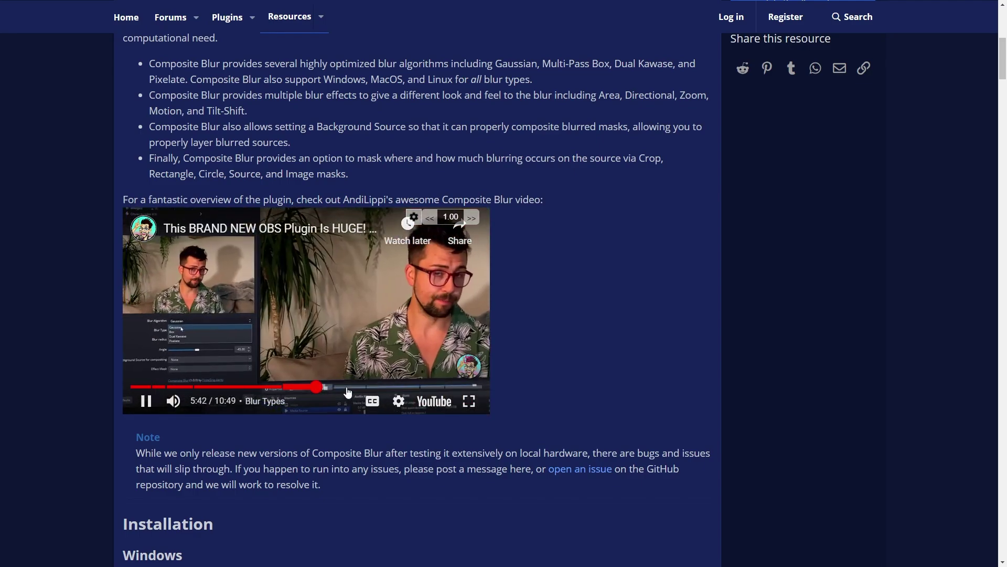
pyautogui.click(352, 388)
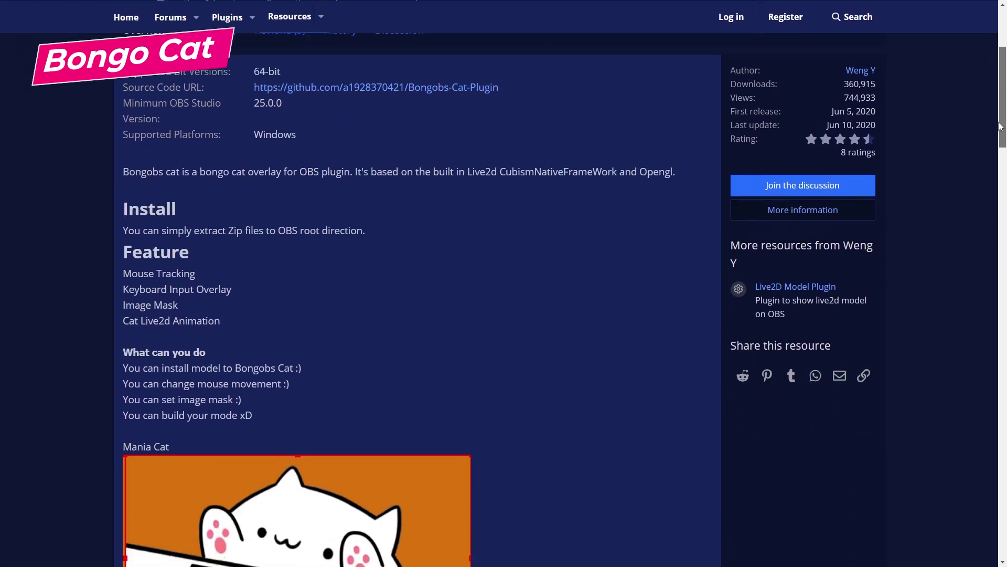
# Step: Scroll down to the 'New Version Bongobs Cat' video and play it
pyautogui.moveTo(1000, 126); pyautogui.dragTo(968, 392)
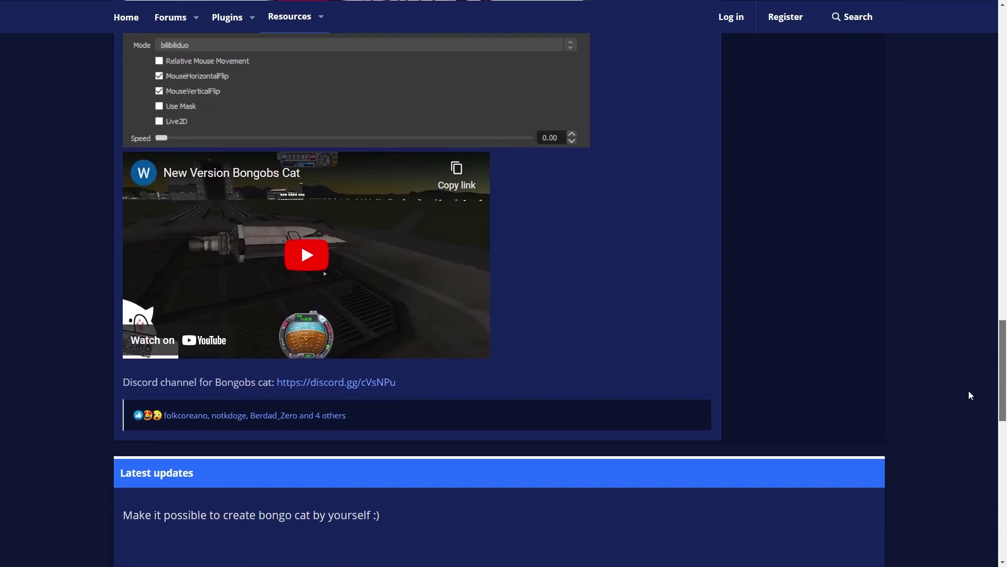
pyautogui.click(306, 256)
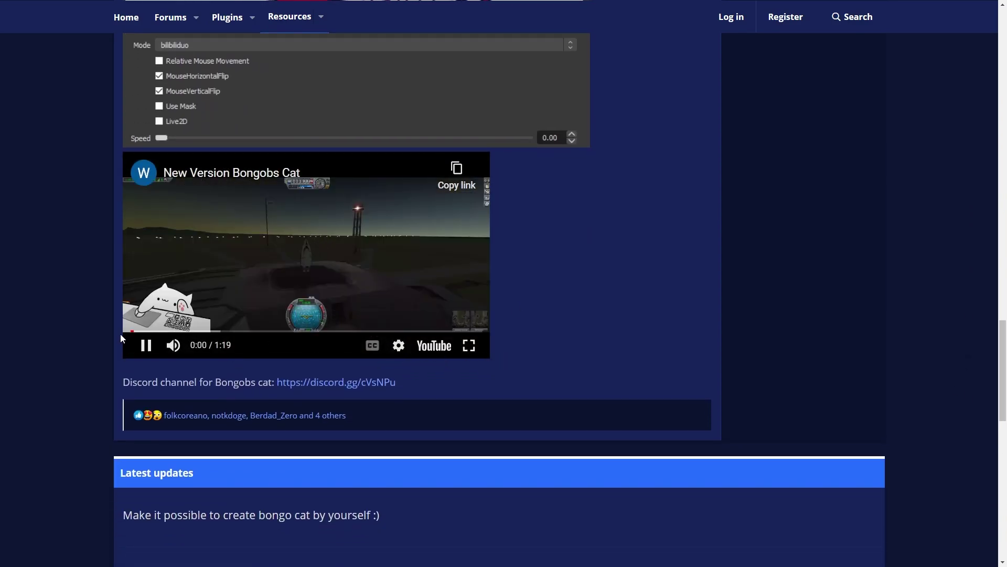